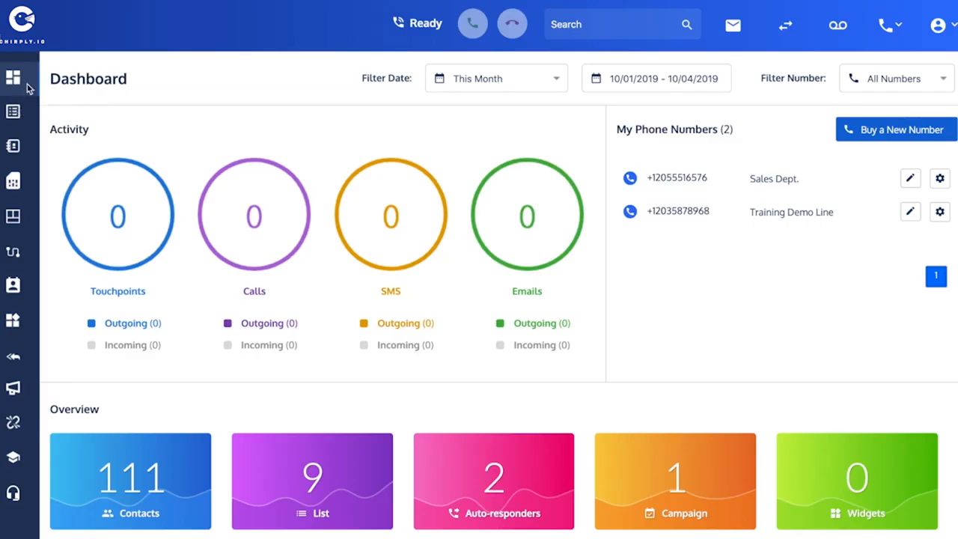
Add a list named 'SMS Opt-ins' with description 'These people want a free cookie' and confirm it.
mouse_move(14, 112)
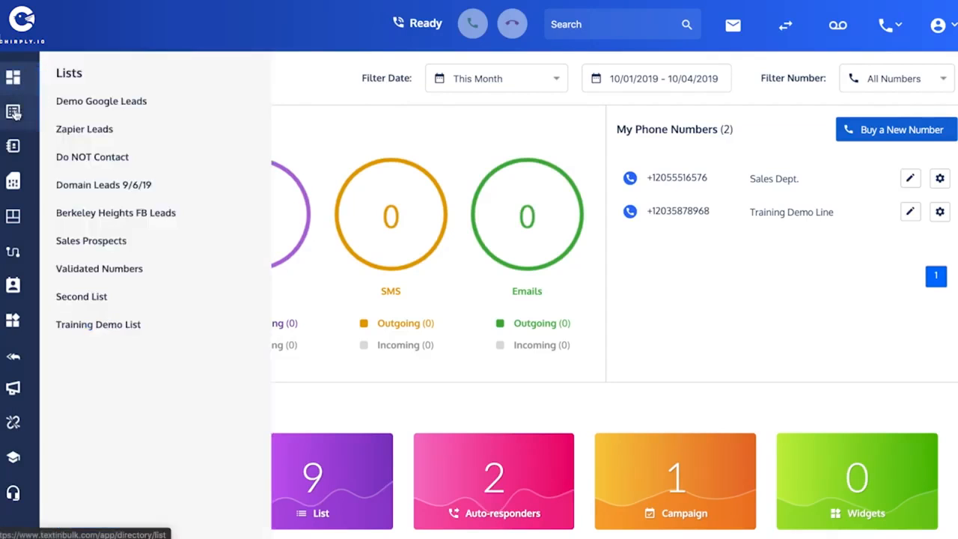
left_click(14, 113)
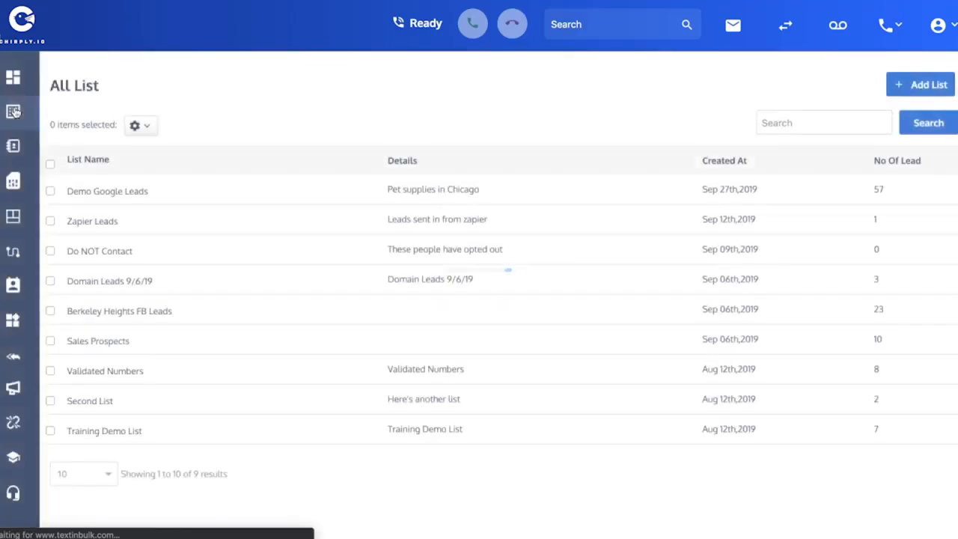
left_click(914, 82)
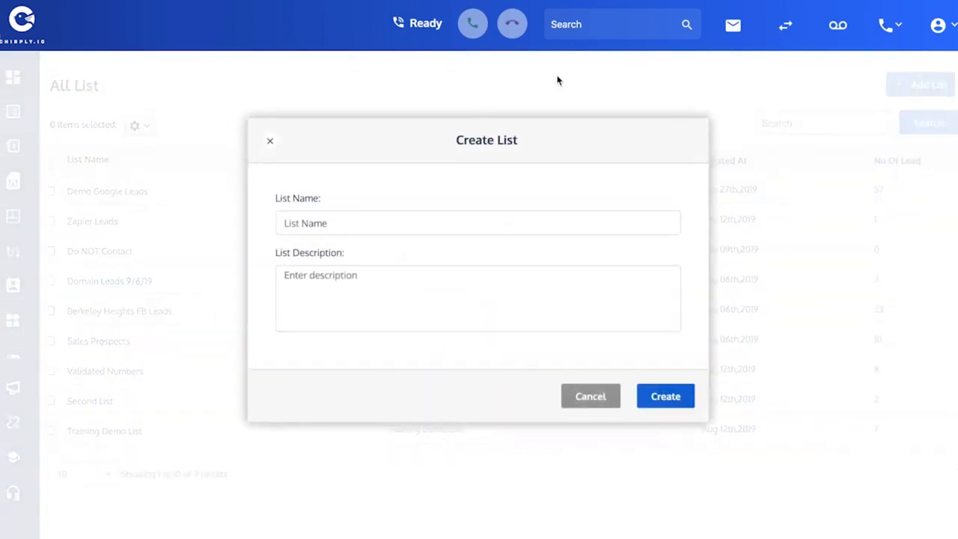
left_click(306, 213)
type("SMS Opt-ins")
left_click(387, 280)
type("These")
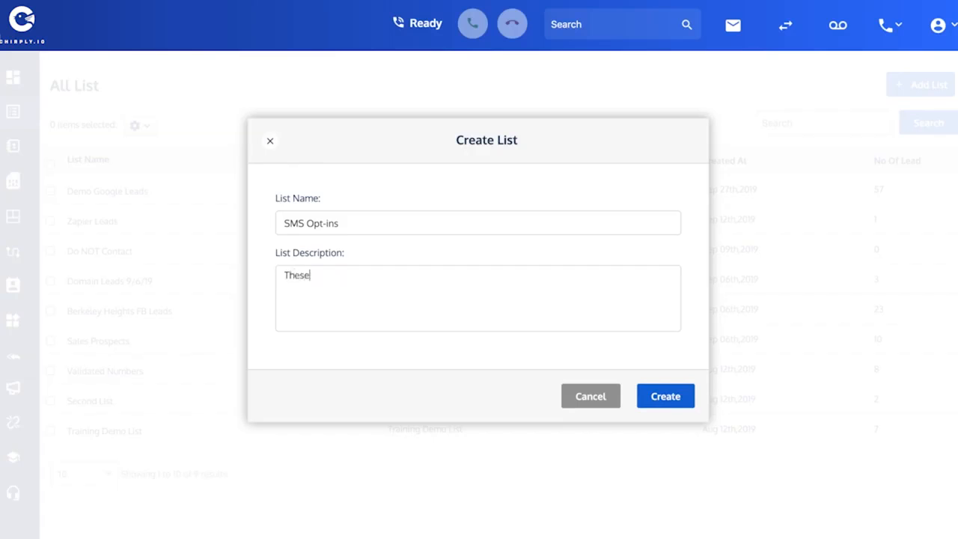
type(" people want a free c")
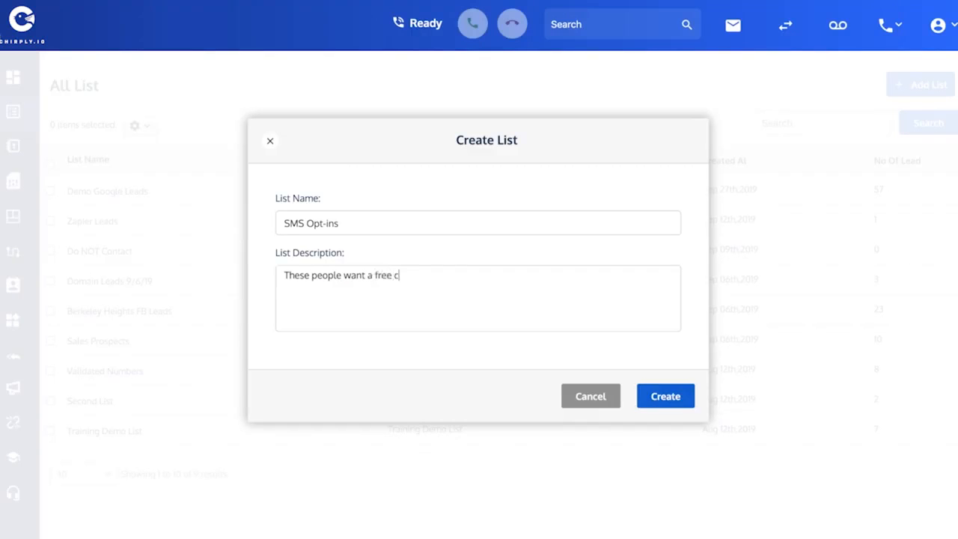
type("ookie")
left_click(677, 397)
left_click(487, 338)
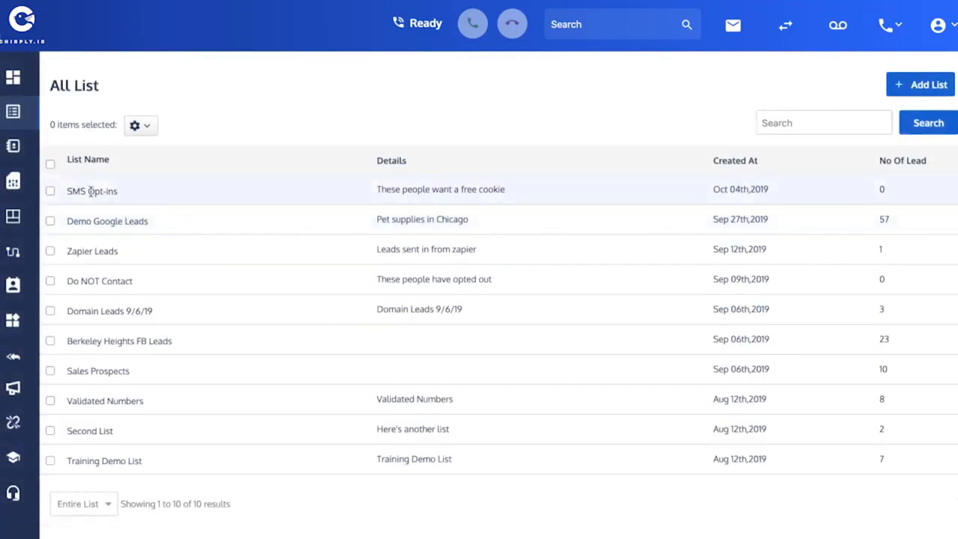
Open the still-empty SMS Opt-ins list from the Lists flyout.
mouse_move(14, 111)
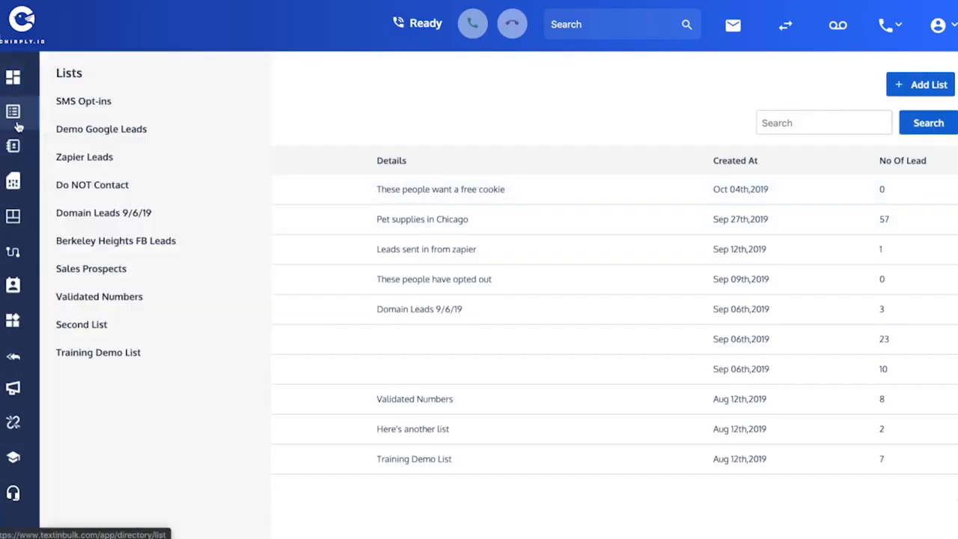
left_click(67, 109)
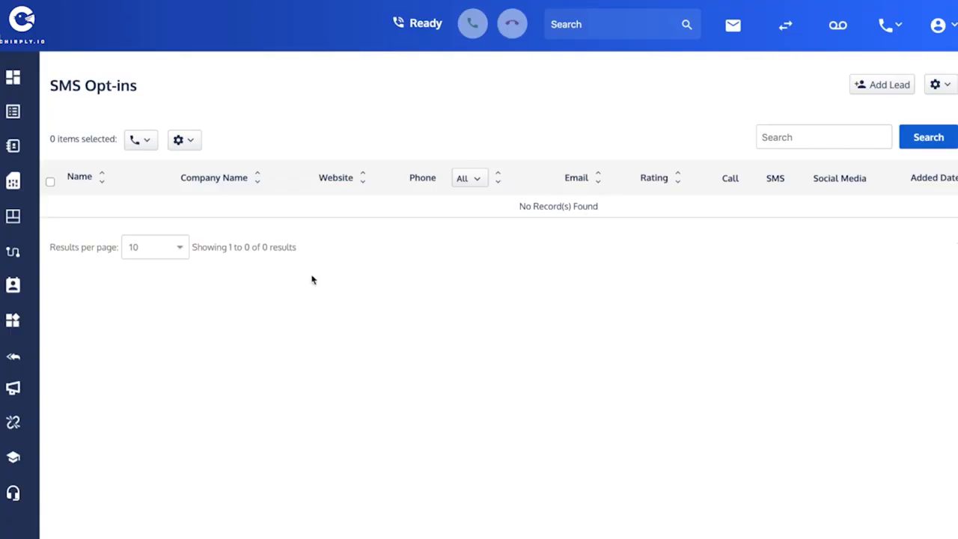
Open the coupon keyword's action menu in the Training Demo Autoresponder's Keywords table.
left_click(16, 356)
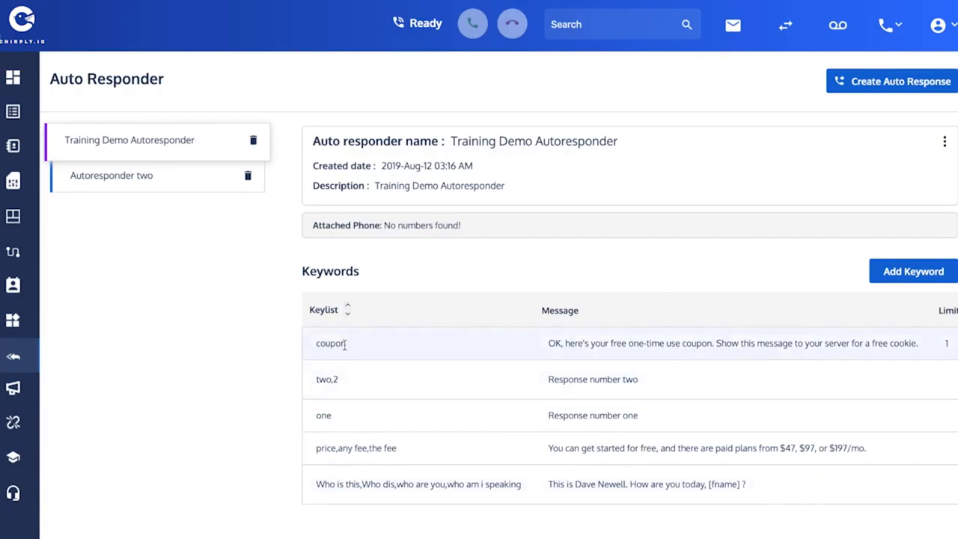
scroll(567, 341, "right", 2)
scroll(567, 340, "right", 5)
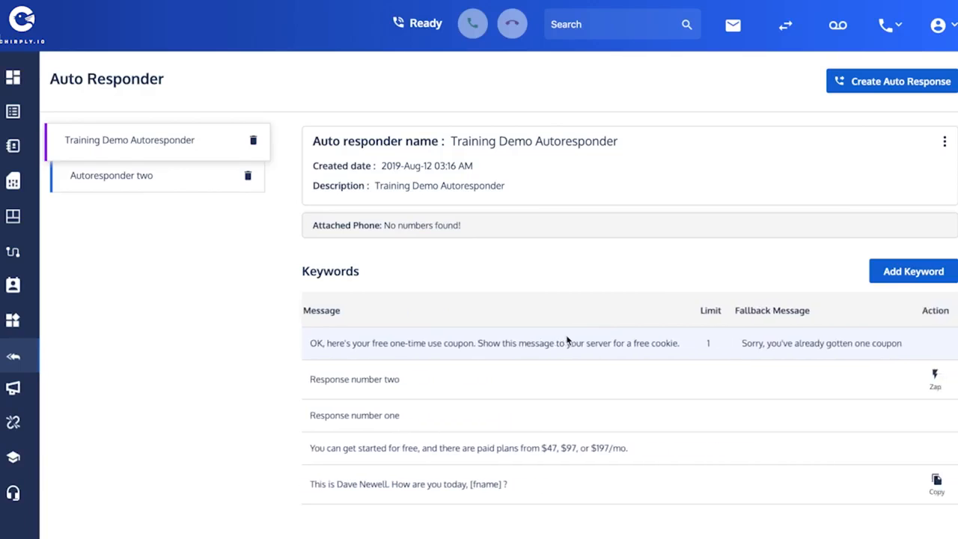
left_click(937, 342)
Add cookie and promo as extra trigger keywords alongside coupon.
left_click(850, 353)
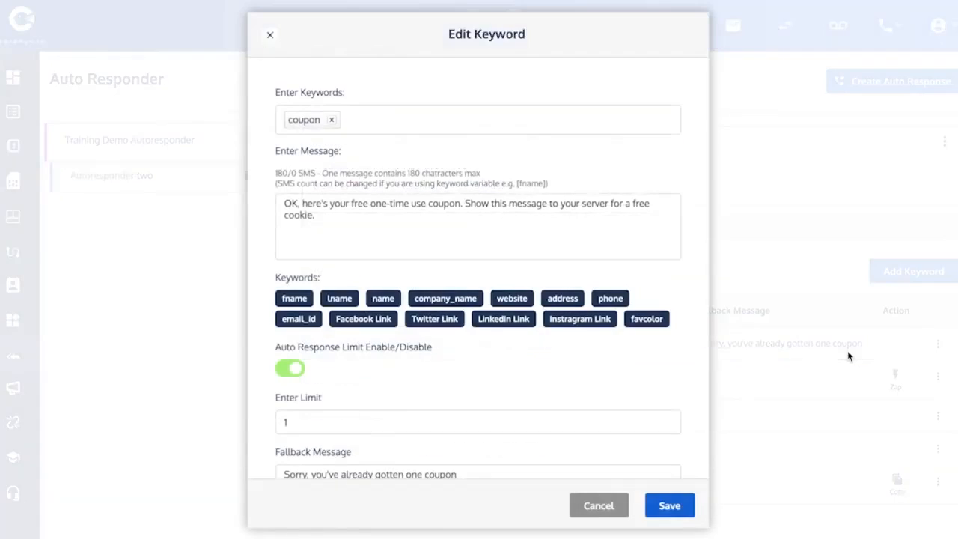
left_click(355, 124)
type("cookie")
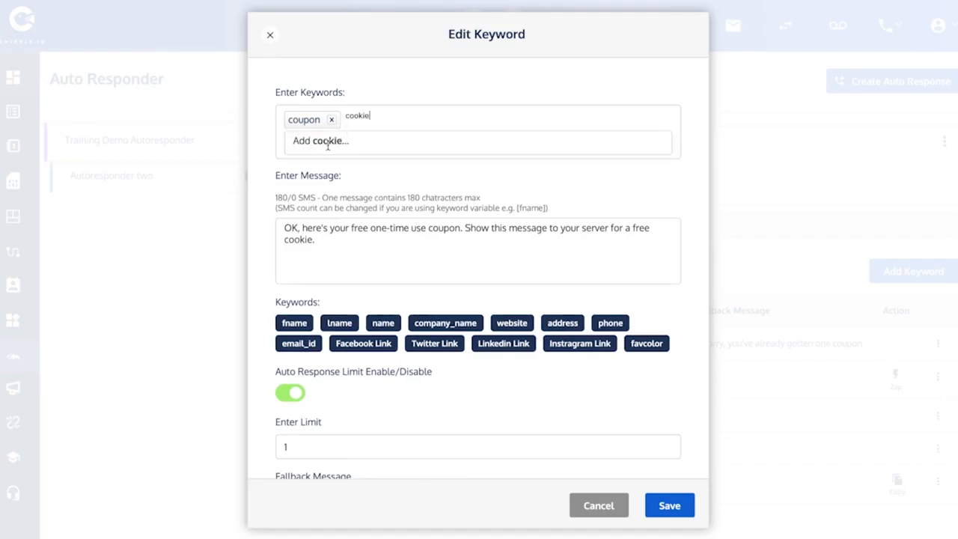
left_click(327, 143)
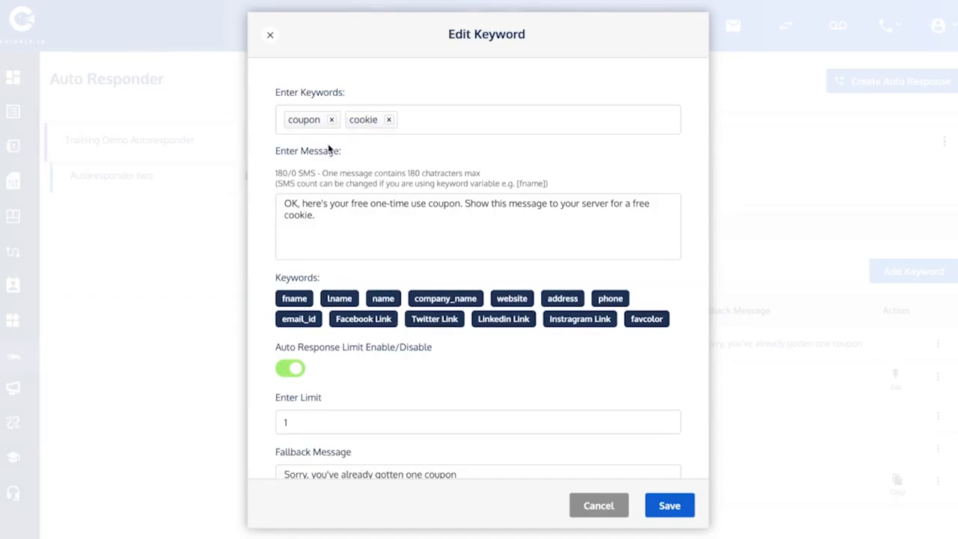
type("promo")
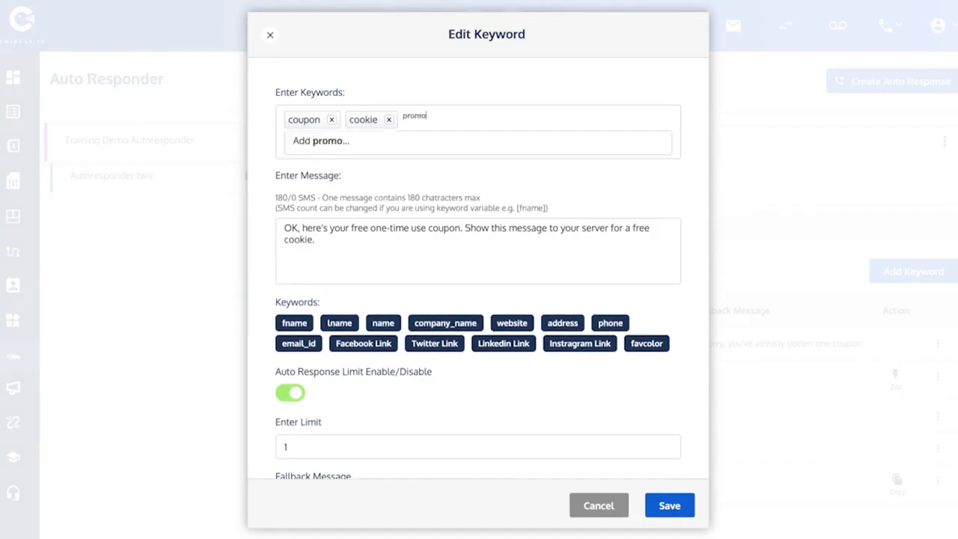
left_click(331, 142)
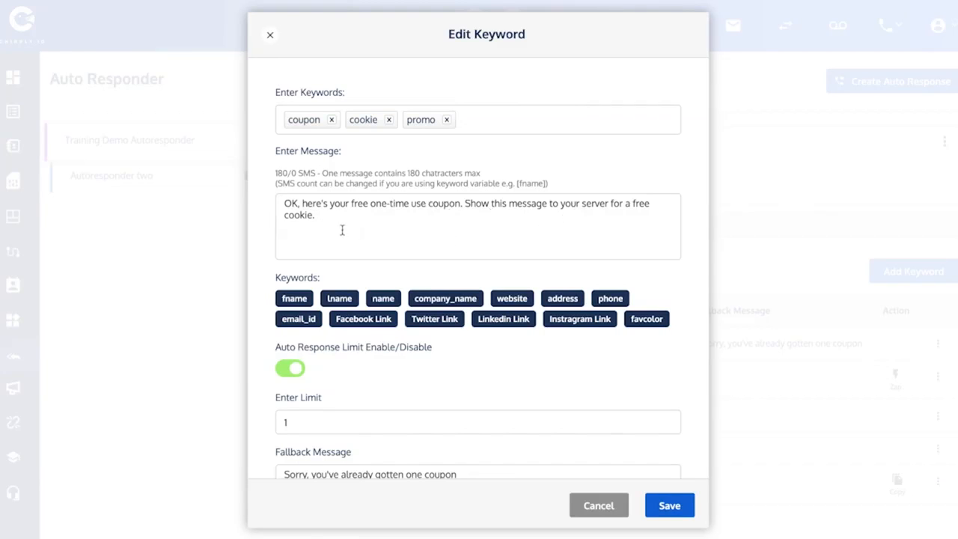
Insert [fname] after 'OK' in the coupon reply message.
scroll(337, 227, "down", 1)
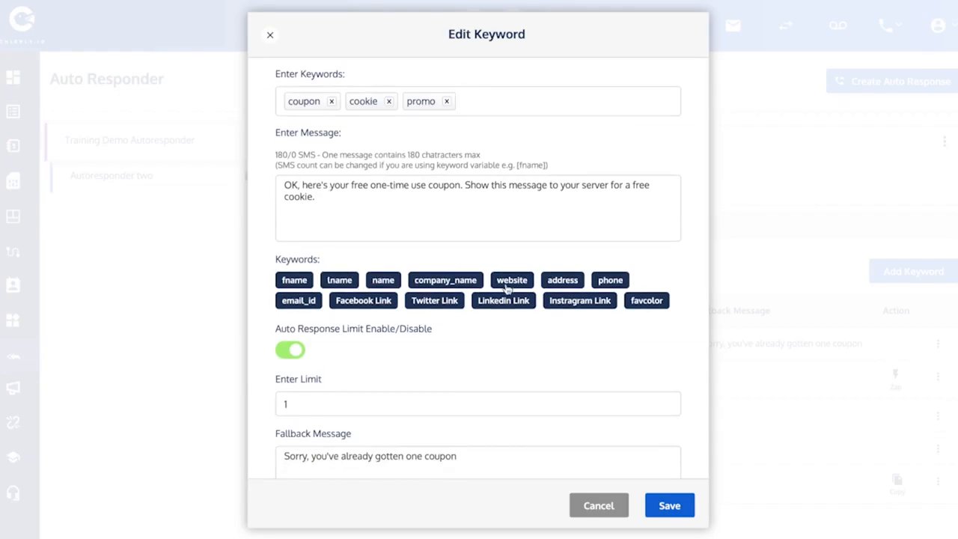
scroll(358, 211, "down", 1)
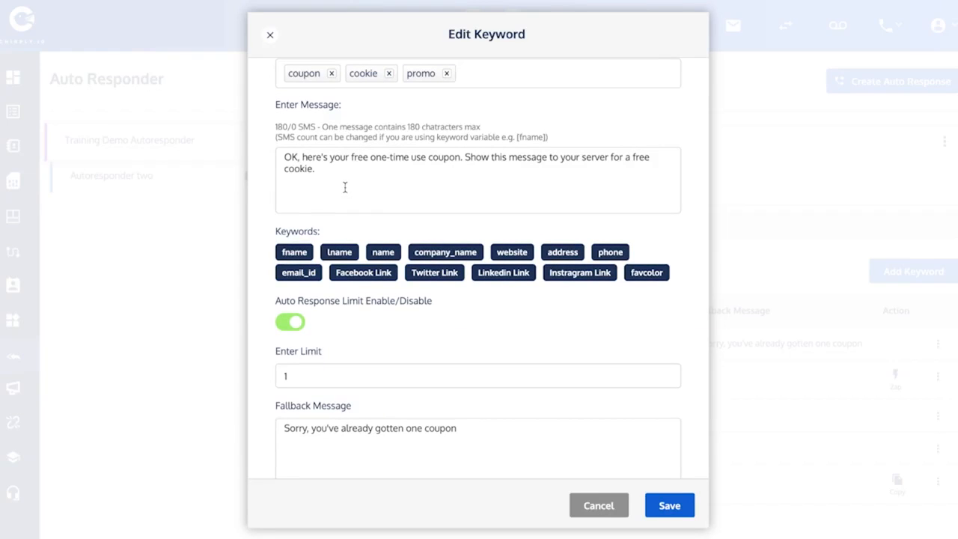
left_click(296, 157)
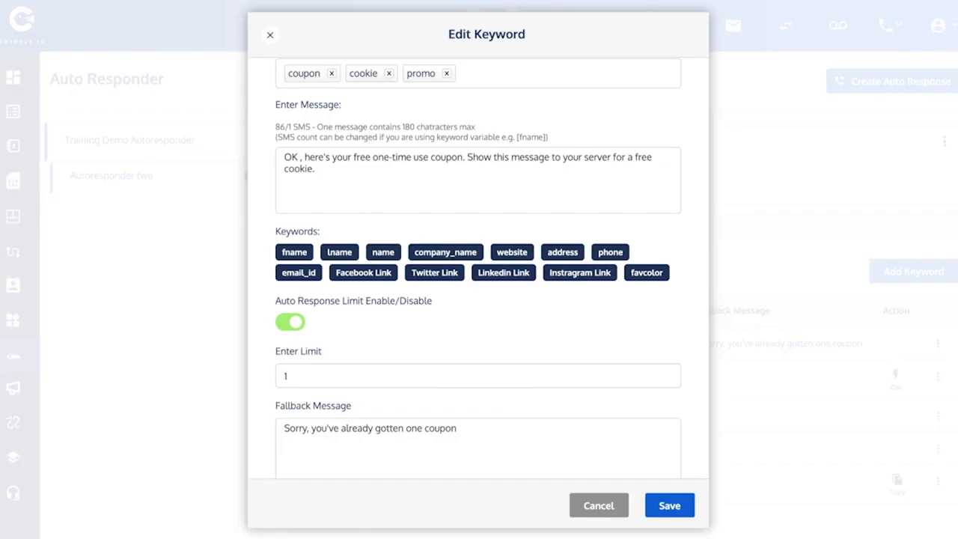
type("[fname]")
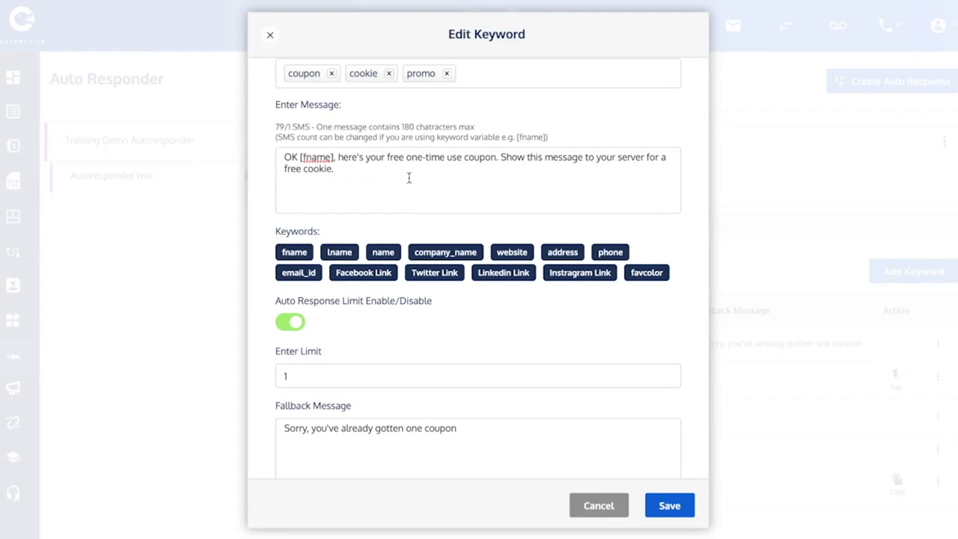
Toggle the coupon's auto-response limit option (limit 1, fallback 'Sorry, you've already gotten one coupon').
scroll(409, 178, "down", 1)
scroll(409, 178, "up", 2)
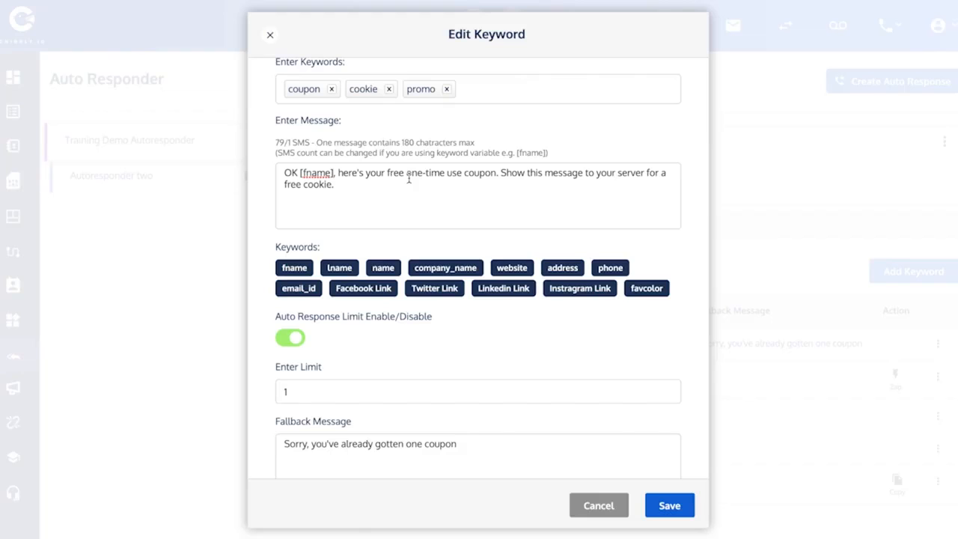
scroll(406, 196, "down", 2)
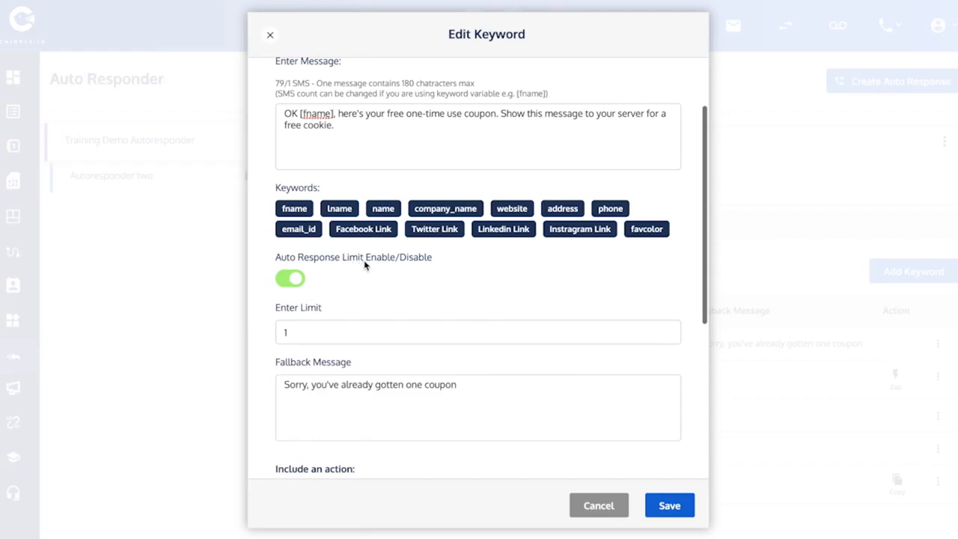
left_click(294, 279)
left_click(285, 281)
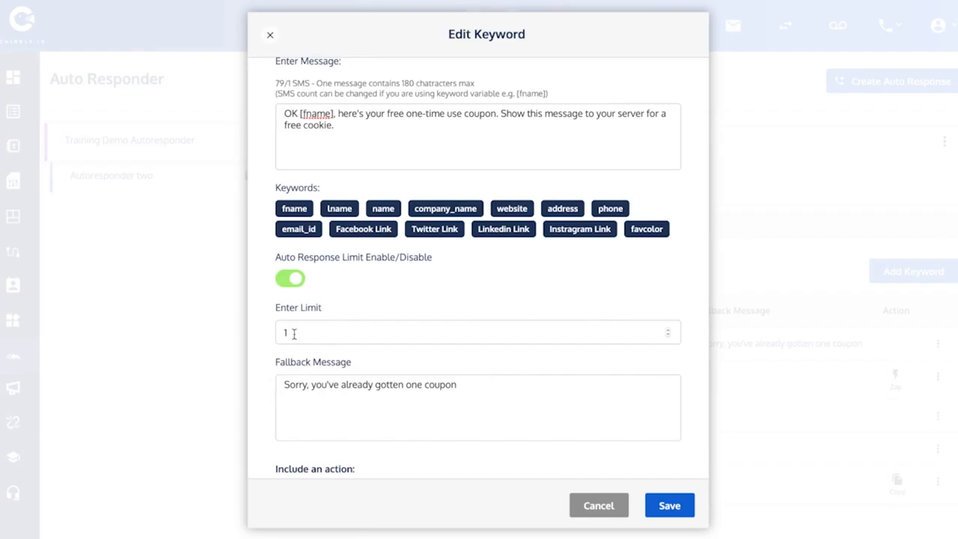
scroll(384, 315, "down", 1)
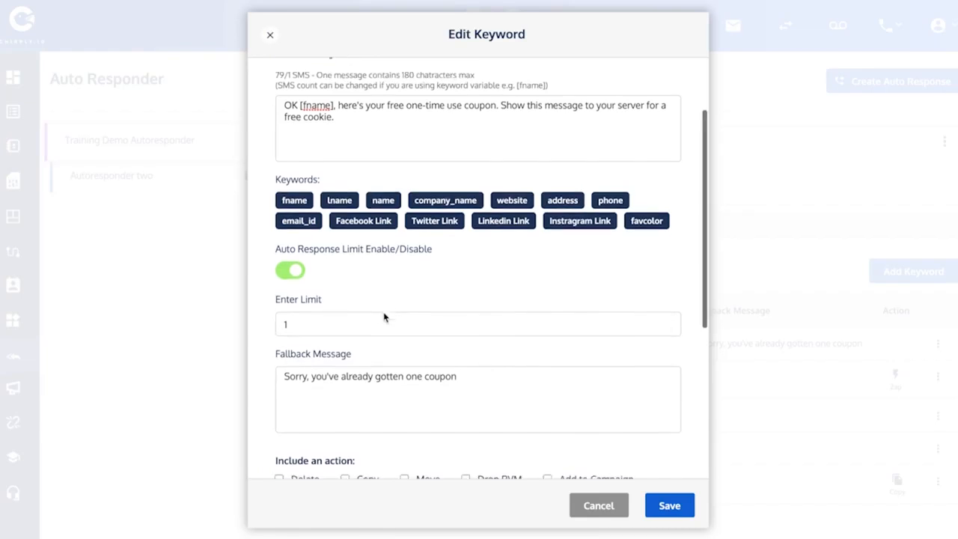
scroll(384, 313, "down", 4)
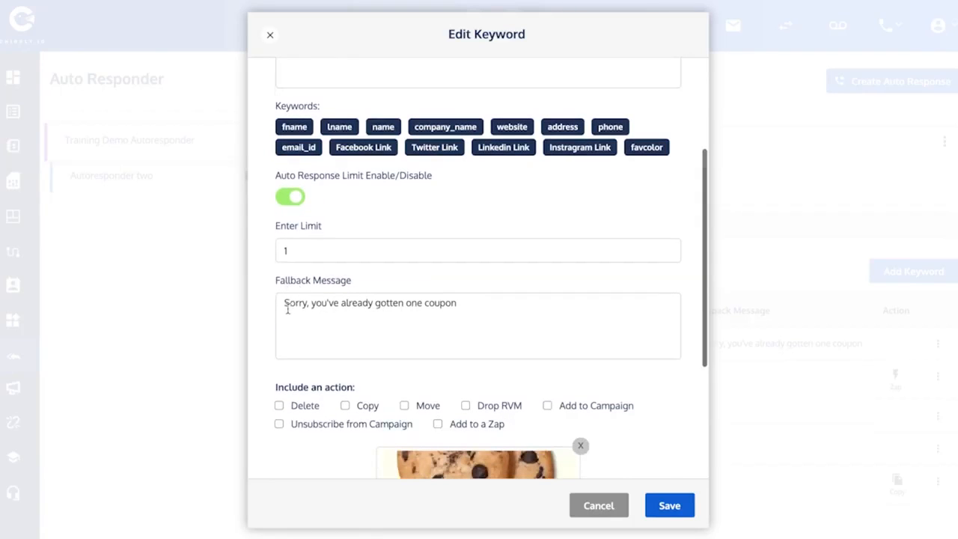
left_click_drag(287, 309, 320, 307)
triple_click(292, 302)
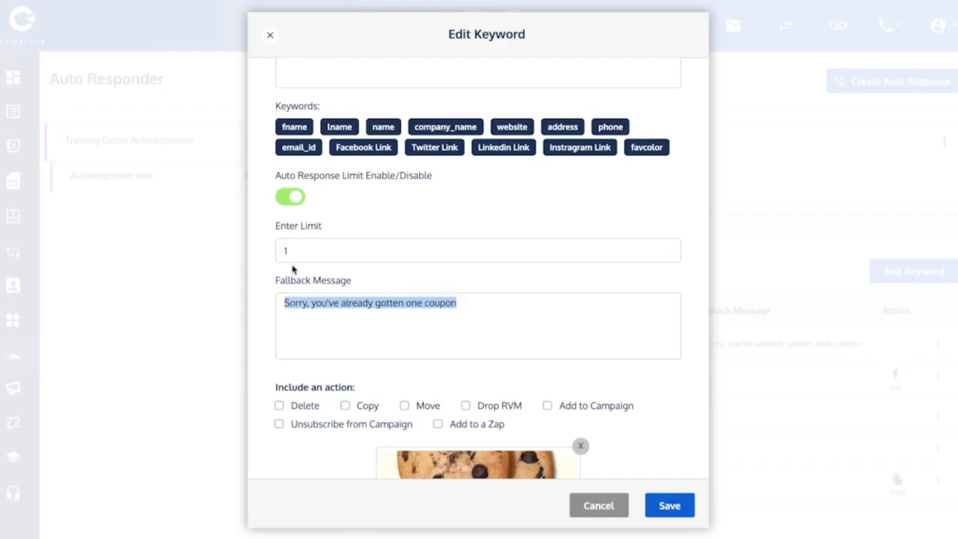
left_click(299, 303)
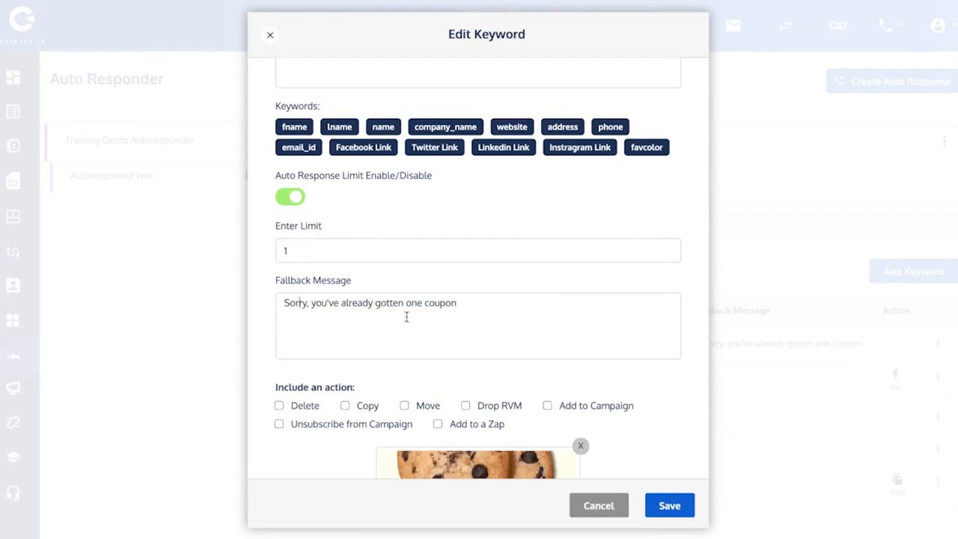
scroll(406, 316, "down", 3)
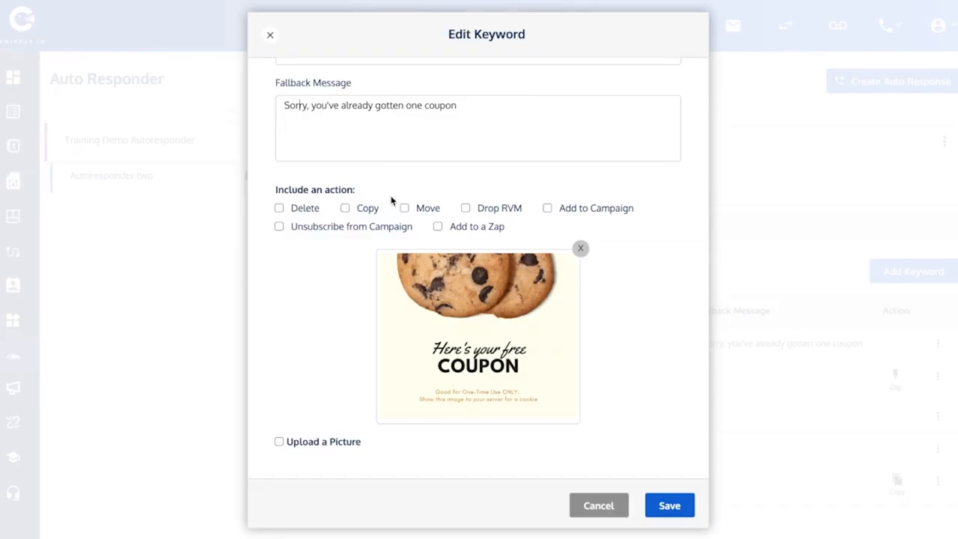
Copy coupon responders into the SMS Opt-ins list, leave picture upload off, and save the keyword.
left_click(344, 209)
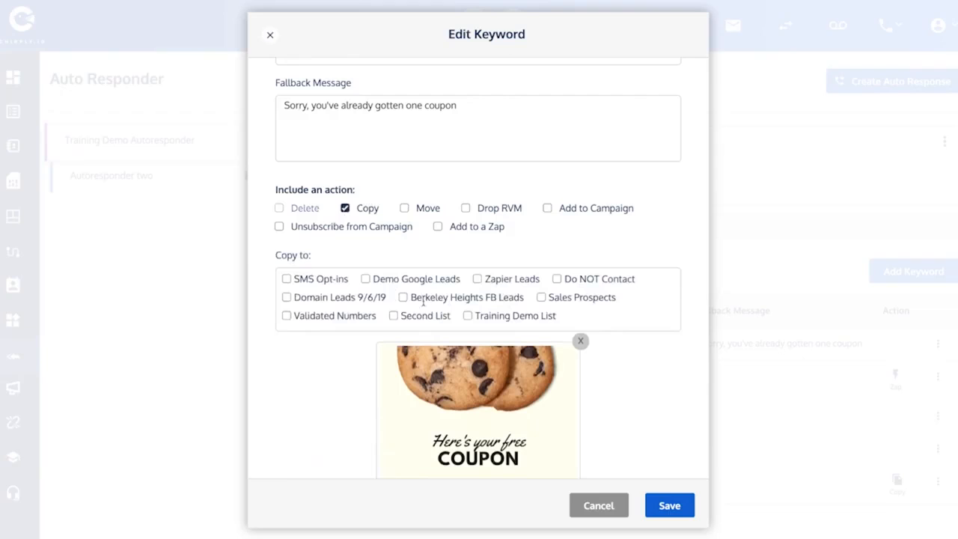
left_click(287, 279)
scroll(291, 349, "down", 3)
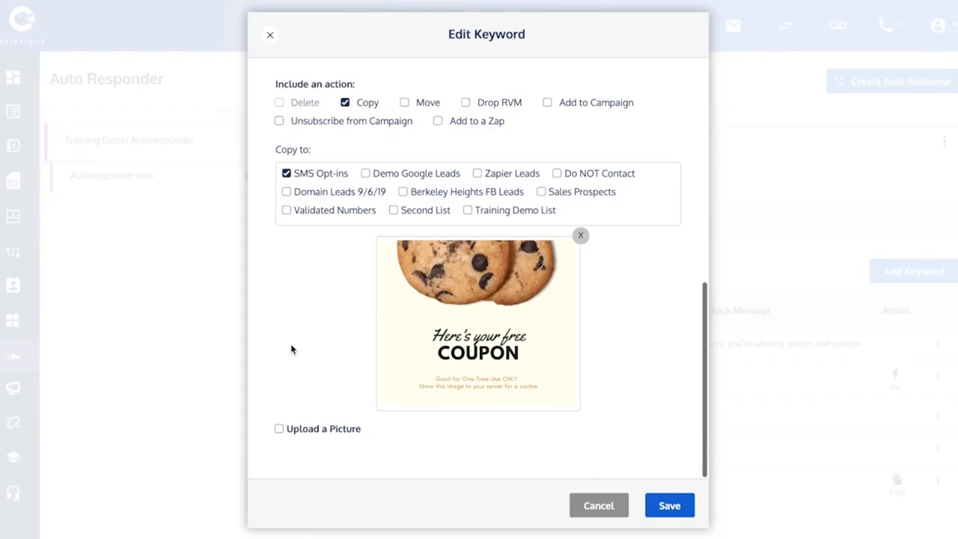
left_click(279, 428)
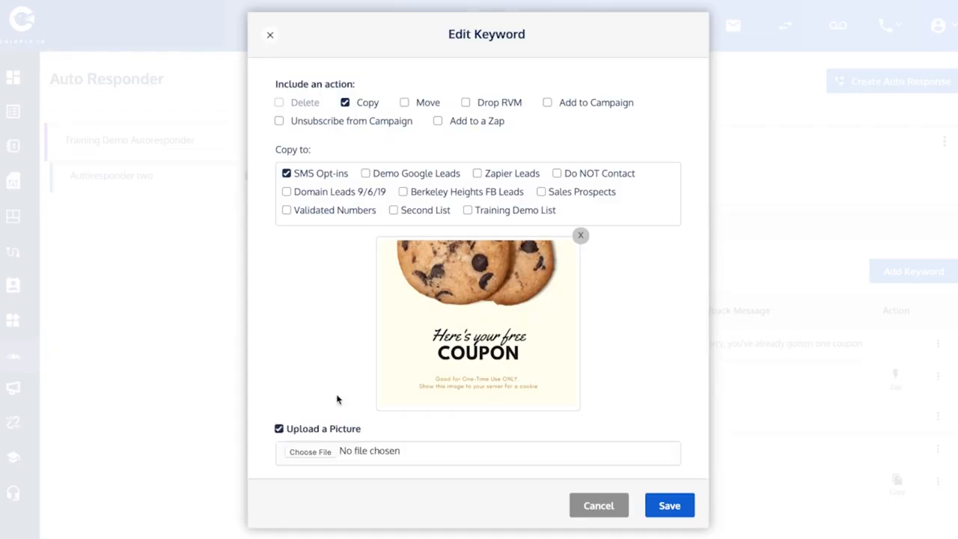
left_click(279, 429)
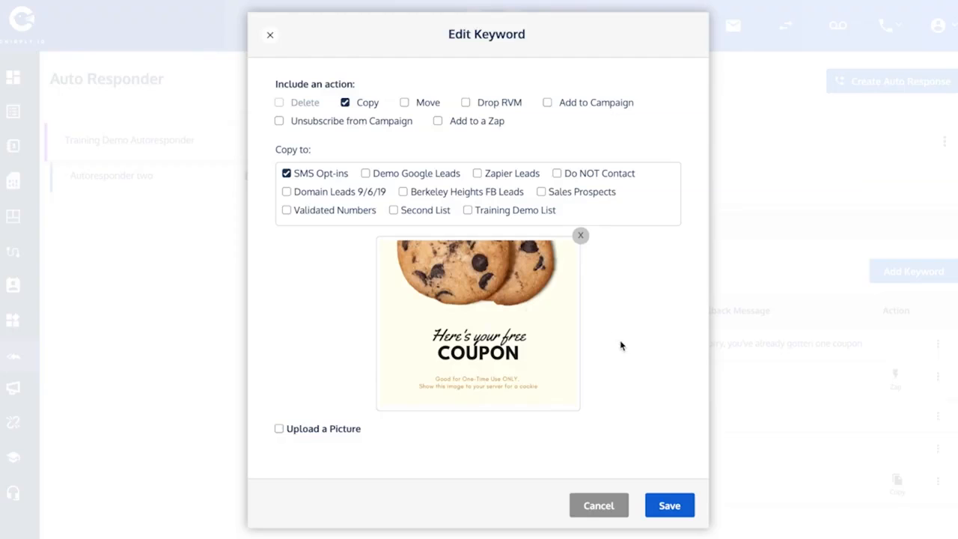
left_click(677, 505)
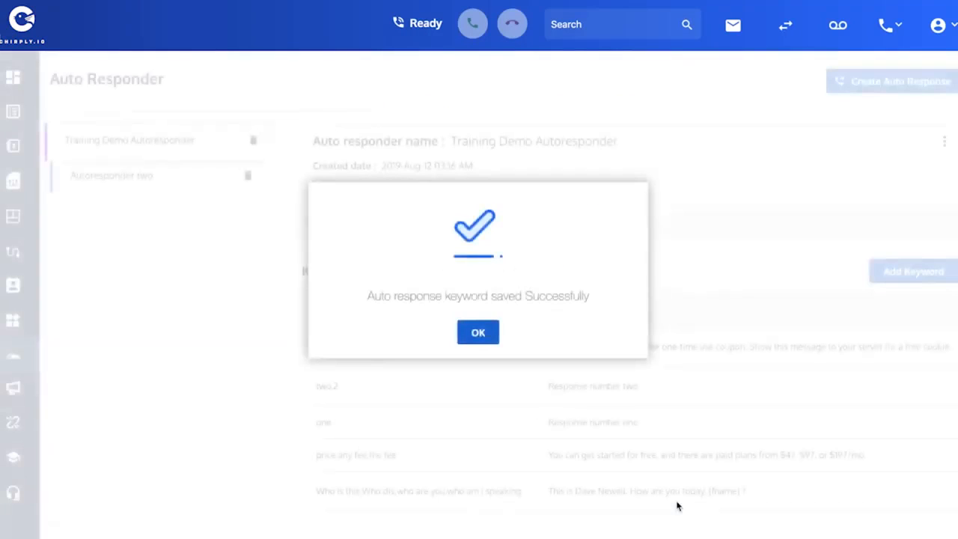
left_click(481, 339)
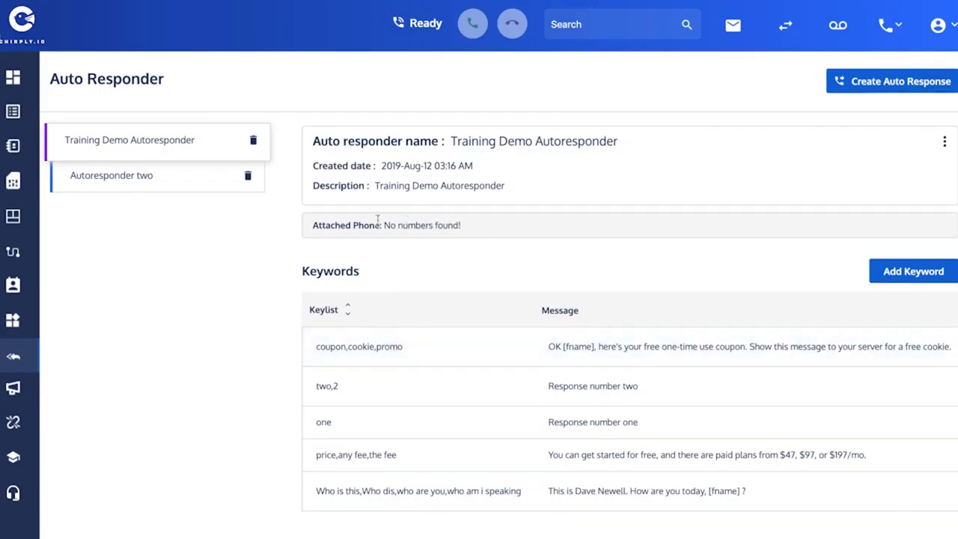
Highlight that the autoresponder has no phone attached yet.
left_click(314, 226)
left_click_drag(314, 225, 470, 217)
left_click(464, 225)
Set Training Demo Line's SMS Response Type to Auto Response with Training Demo Autoresponder.
left_click(9, 184)
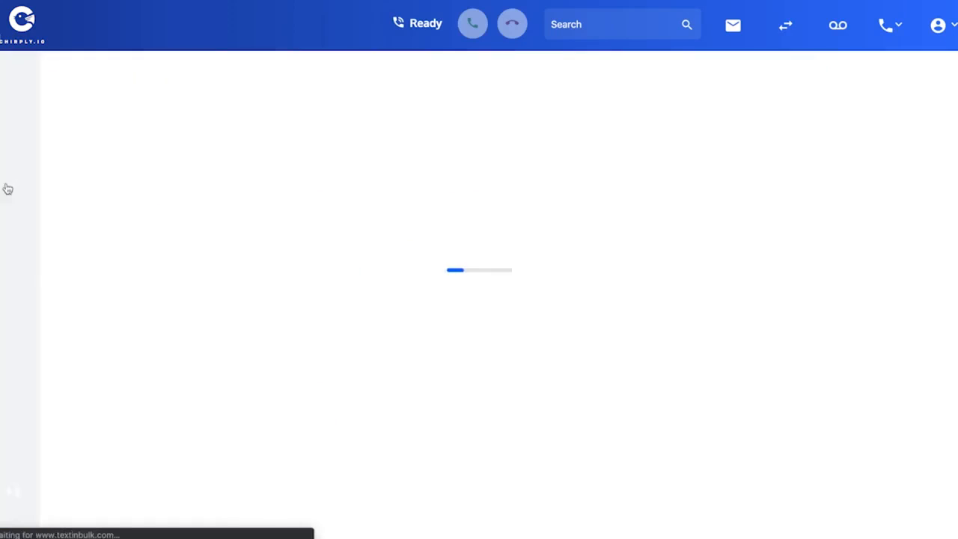
left_click_drag(50, 200, 145, 199)
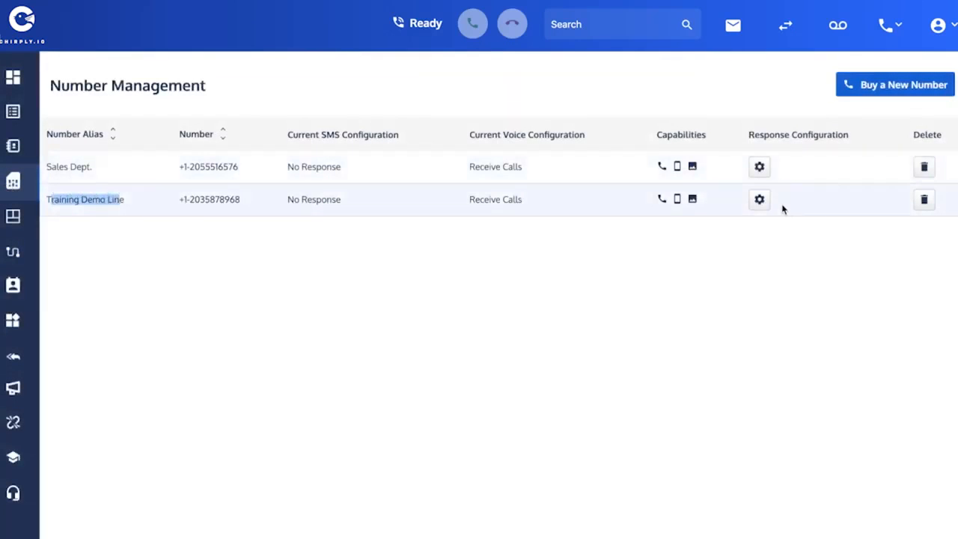
left_click(760, 200)
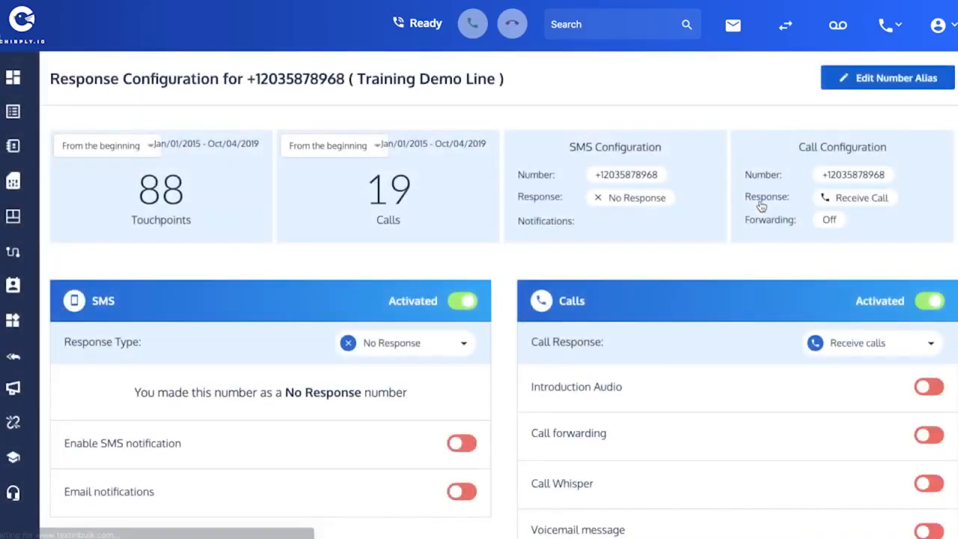
scroll(464, 259, "down", 3)
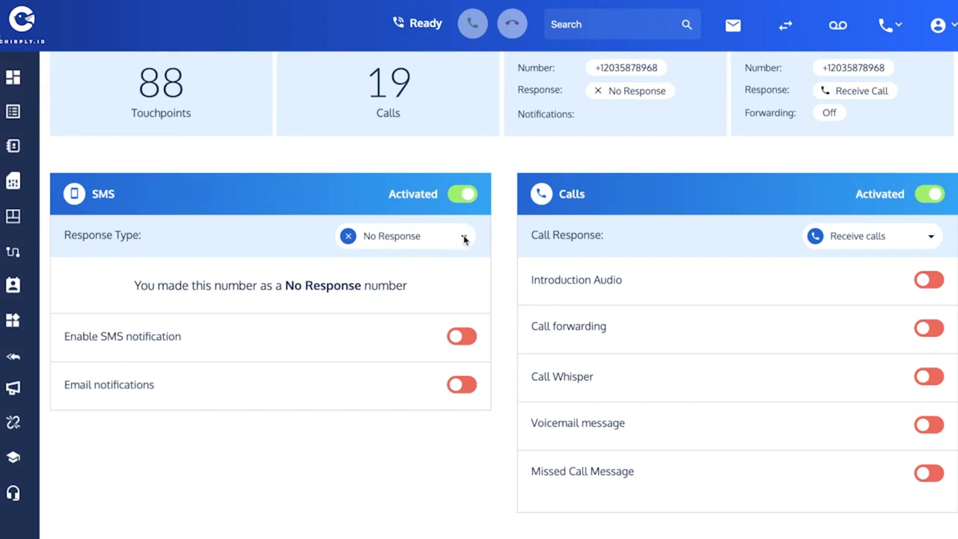
left_click(436, 244)
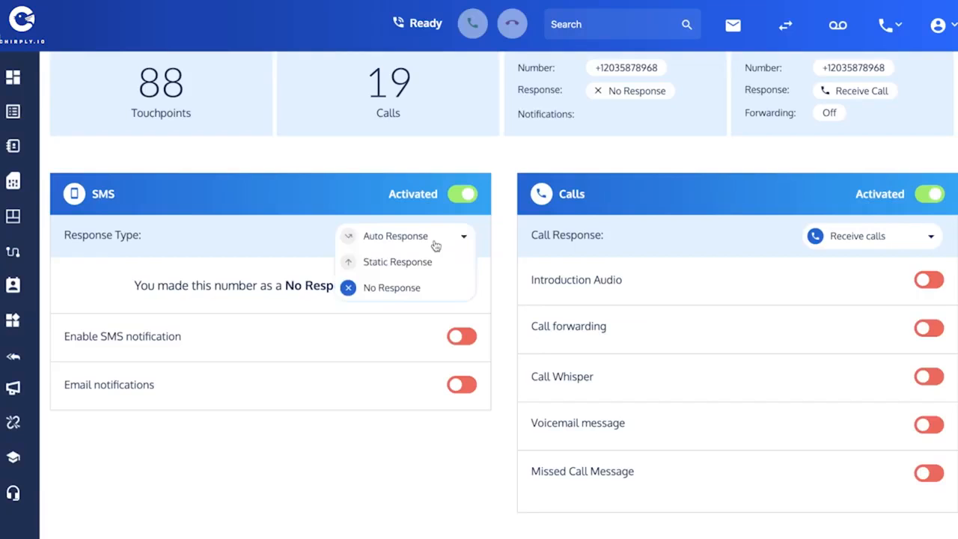
left_click(385, 238)
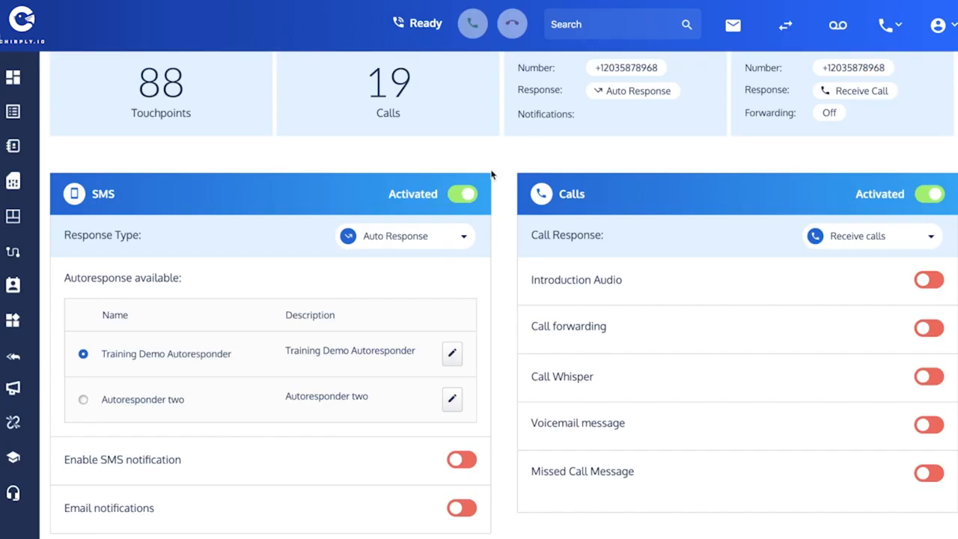
scroll(466, 193, "up", 3)
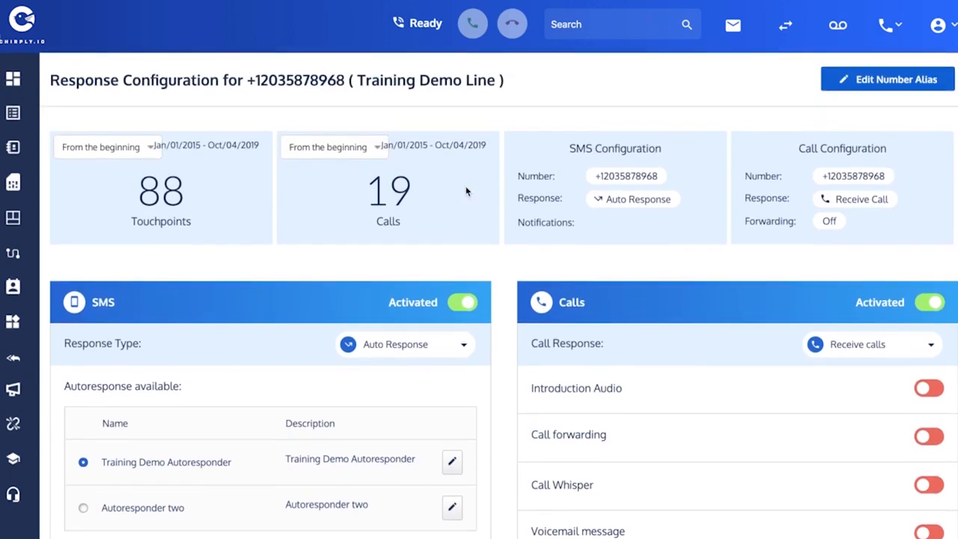
Verify Training Demo Line is the autoresponder's attached phone, then open the SMS Opt-ins list.
left_click(13, 357)
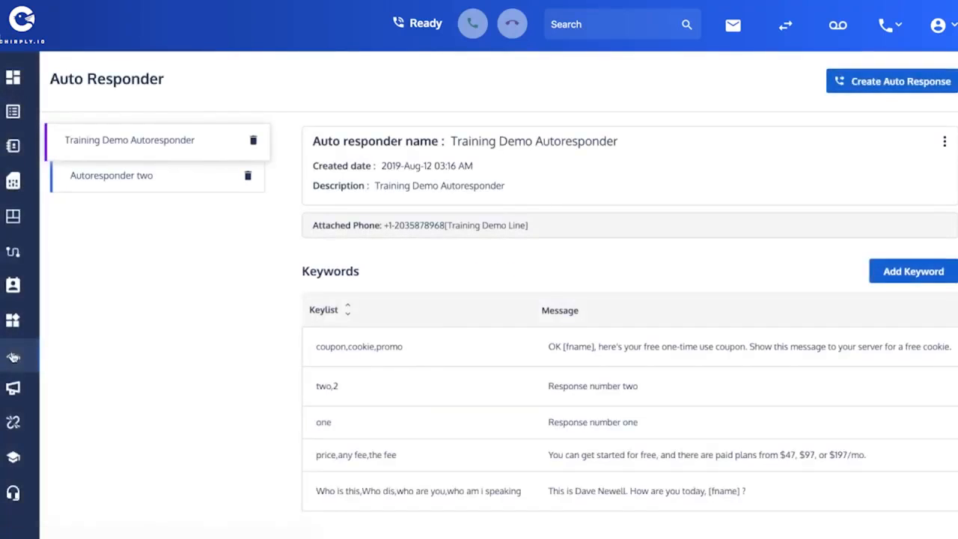
left_click_drag(313, 224, 532, 226)
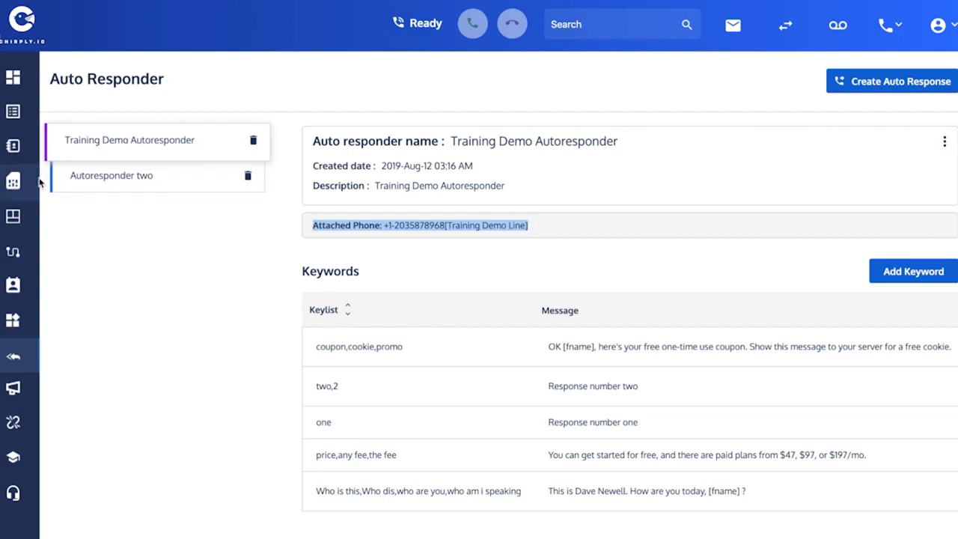
mouse_move(15, 113)
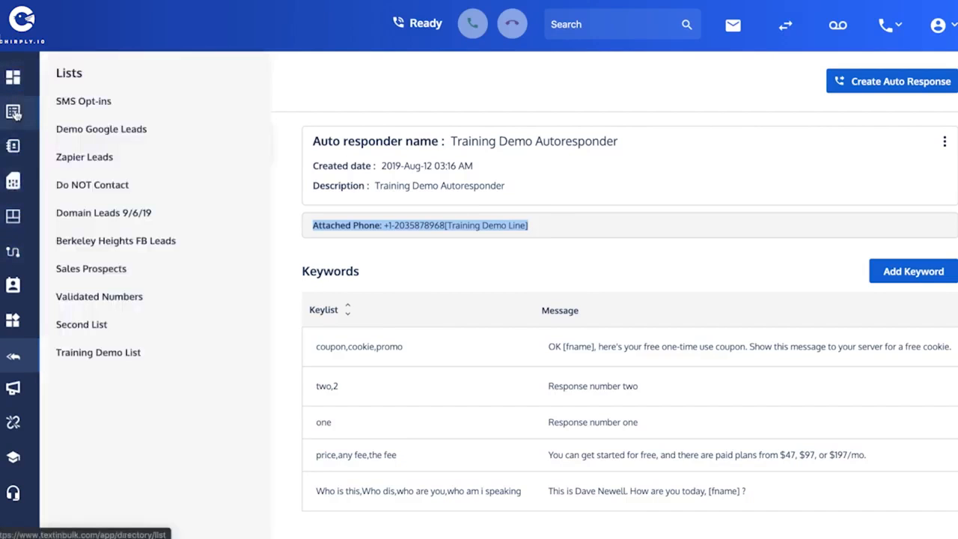
left_click(75, 105)
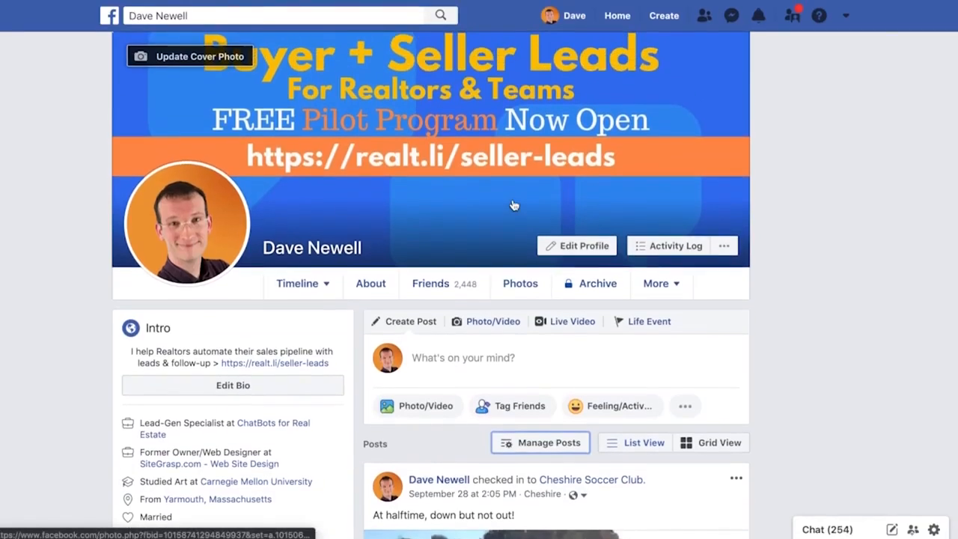
Post the pasted 'text COUPON for a free cookie' promotion on a teal background, highlighting COUPON.
left_click(430, 366)
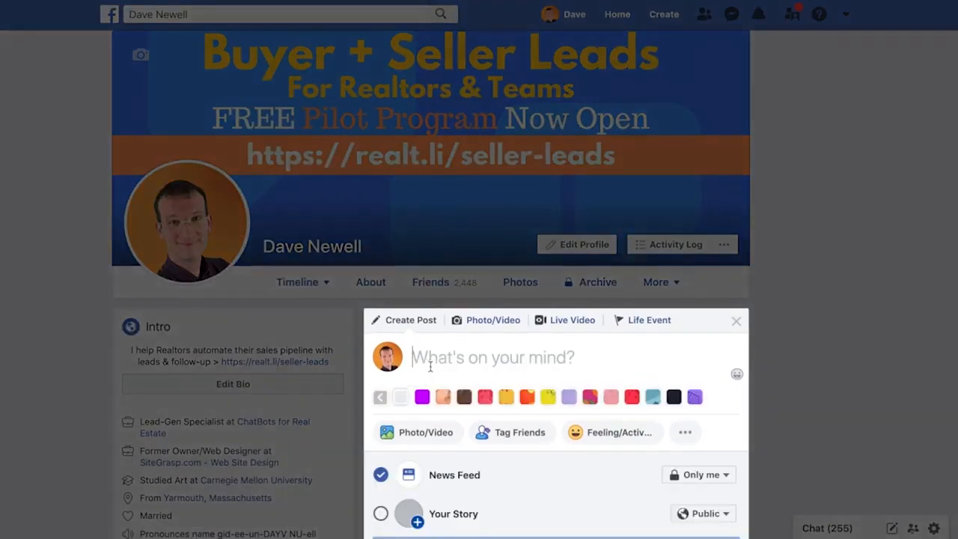
key("ctrl+v")
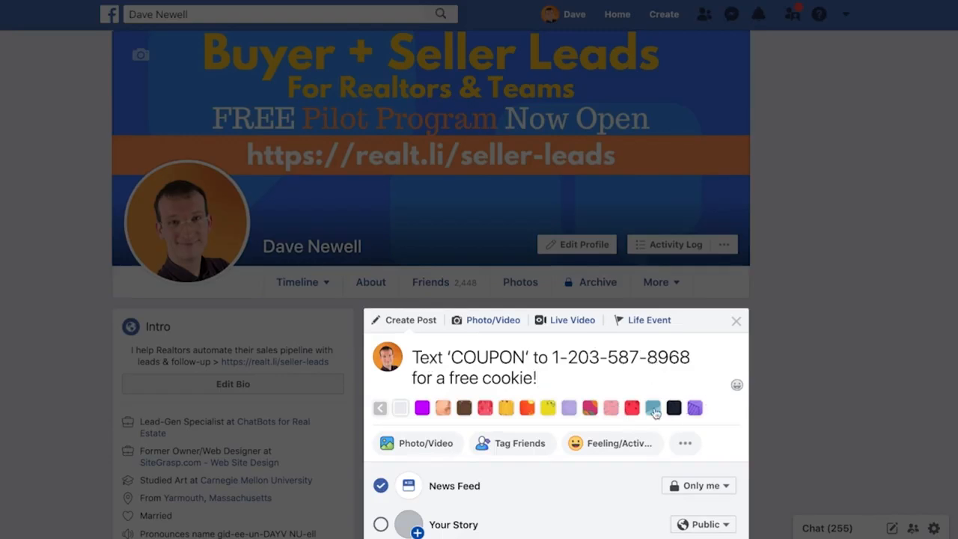
left_click(653, 407)
scroll(589, 403, "down", 5)
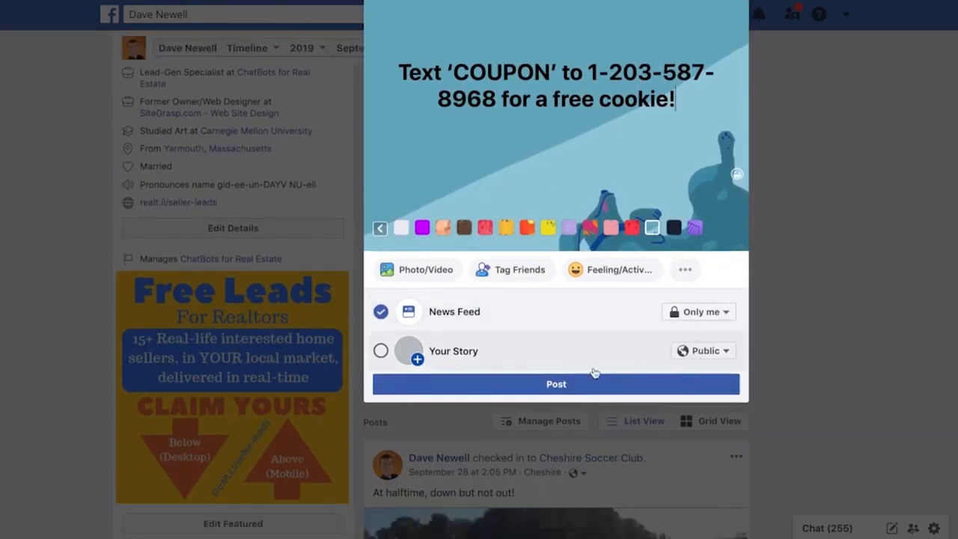
left_click(573, 384)
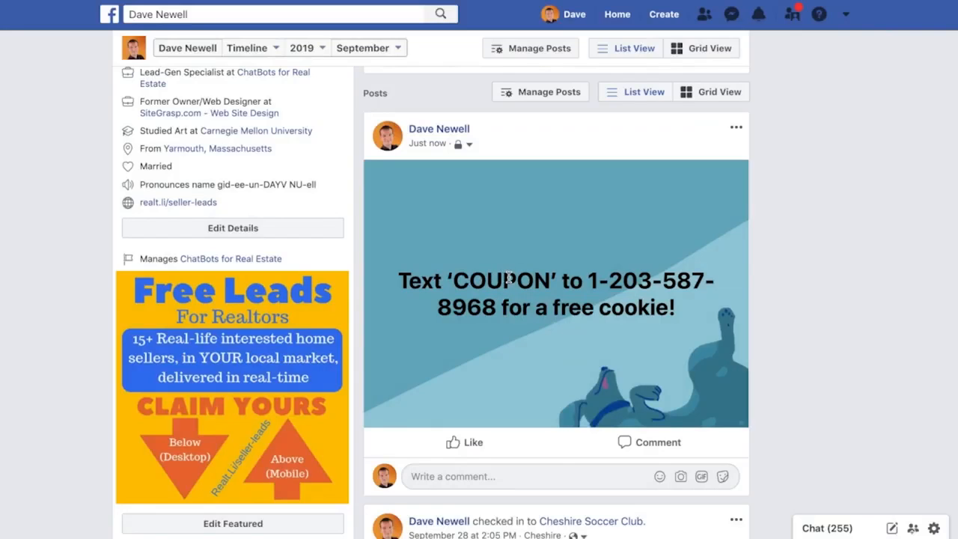
left_click_drag(452, 280, 535, 278)
left_click(584, 252)
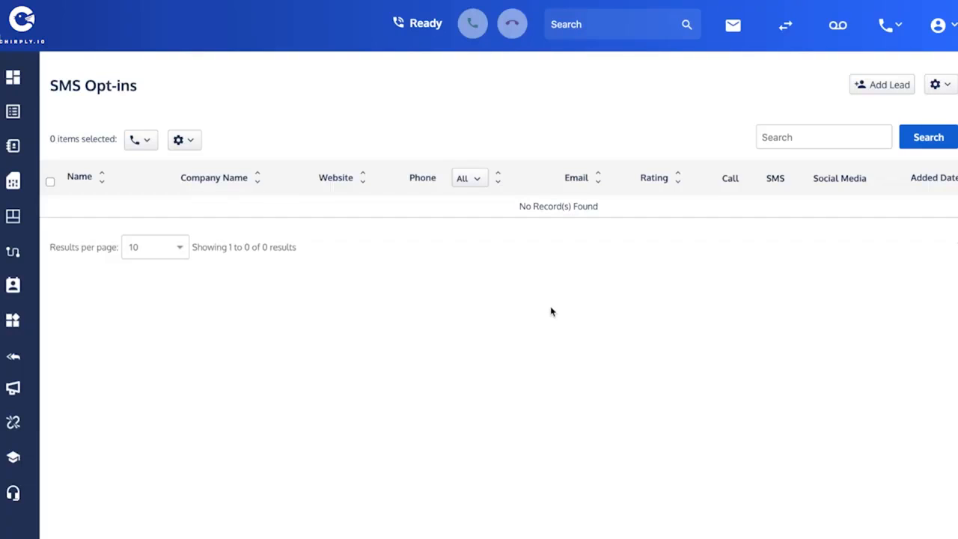
Start a new text message reading cookie, sent from the Sales Dept. number.
mouse_move(940, 374)
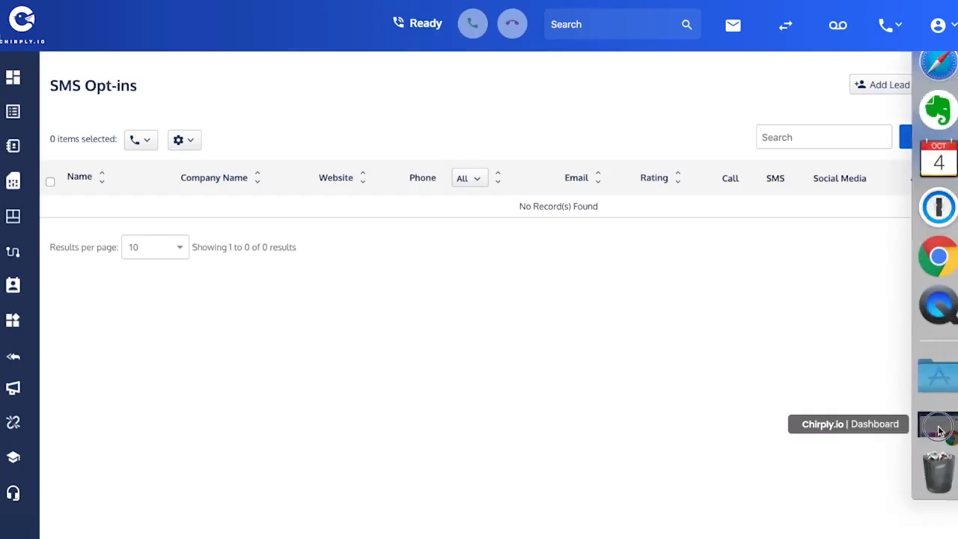
left_click(938, 427)
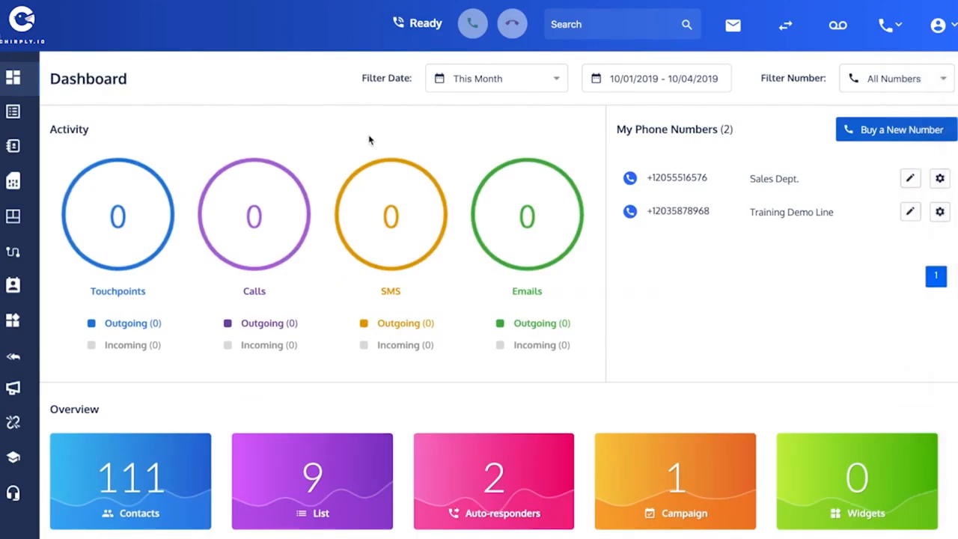
left_click(898, 34)
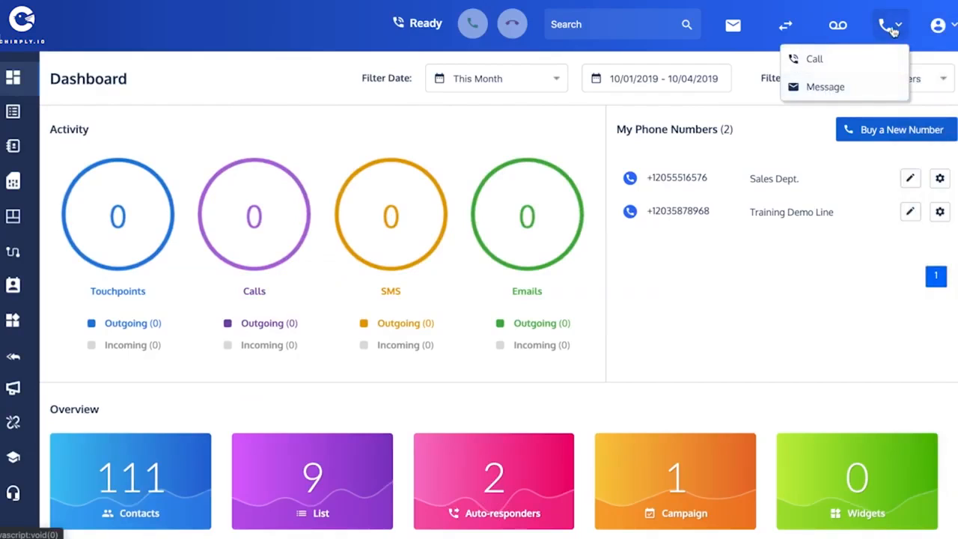
left_click(823, 89)
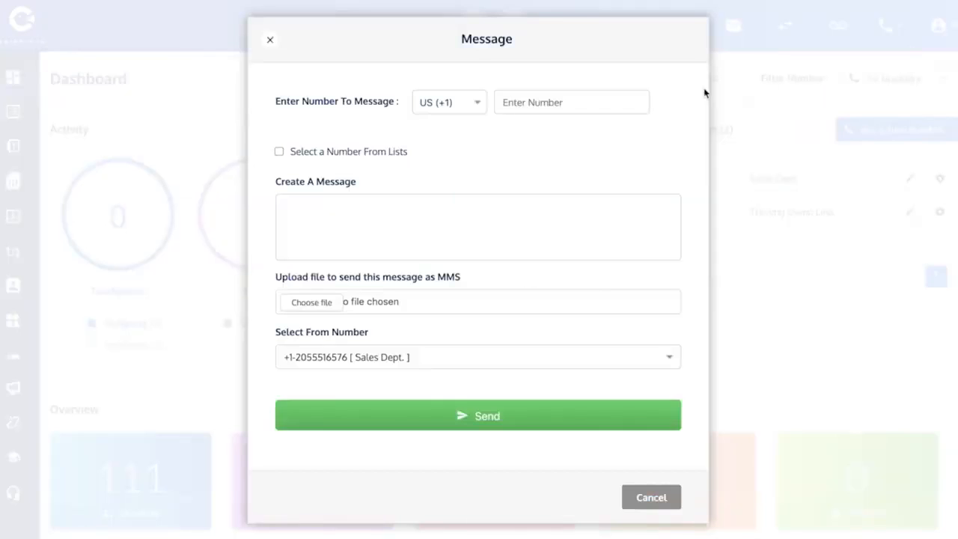
left_click(305, 217)
type("cookie")
left_click(388, 358)
left_click(389, 357)
Address the text to the Training Demo Line number and send it.
double_click(295, 203)
left_click(526, 98)
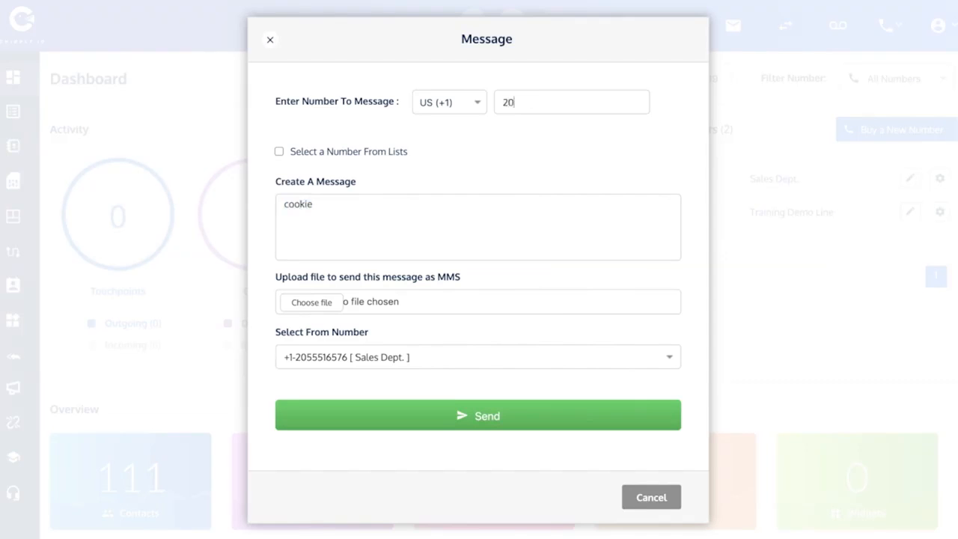
left_click(485, 415)
left_click(651, 496)
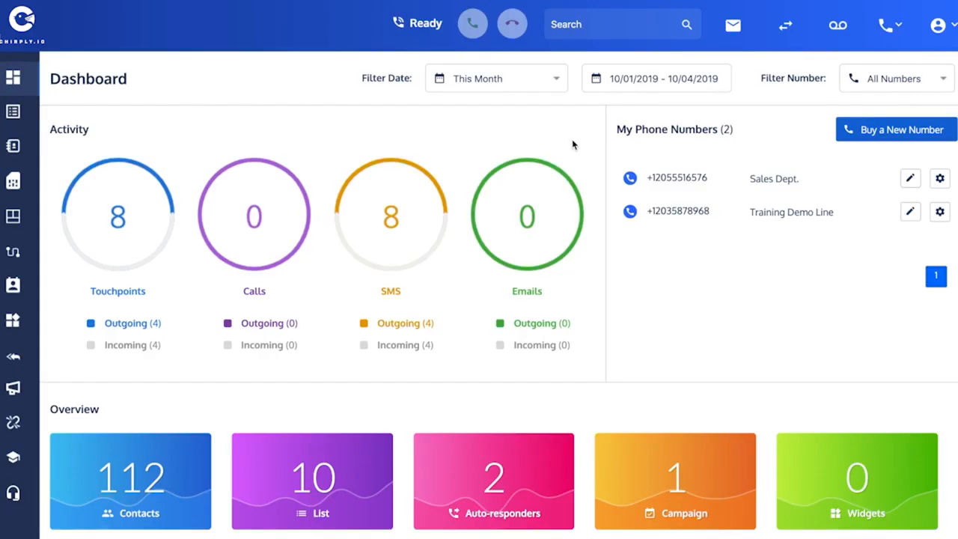
Check Message Logs for the "Sorry, you've already gotten one coupon" reply to cookie, then open the Sales Dept. contact.
left_click(733, 27)
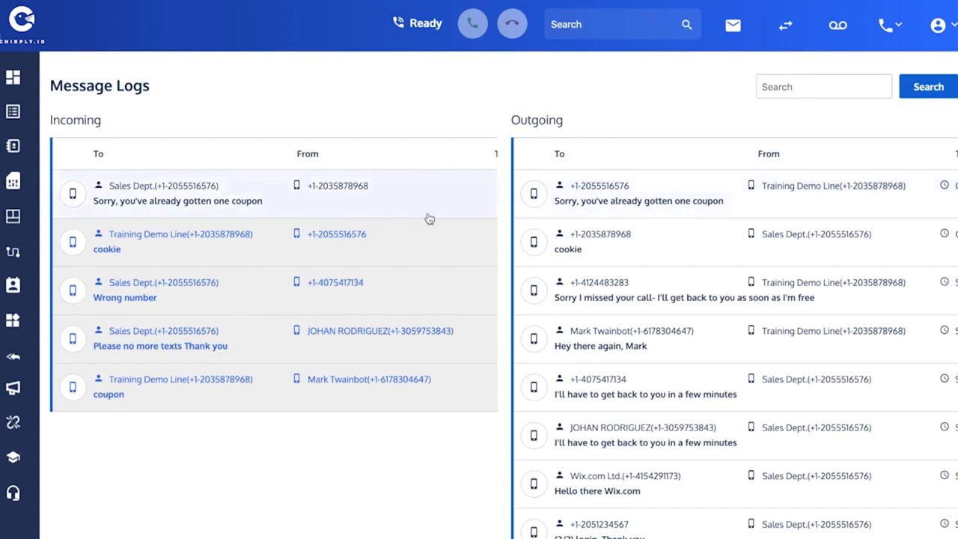
left_click(598, 202)
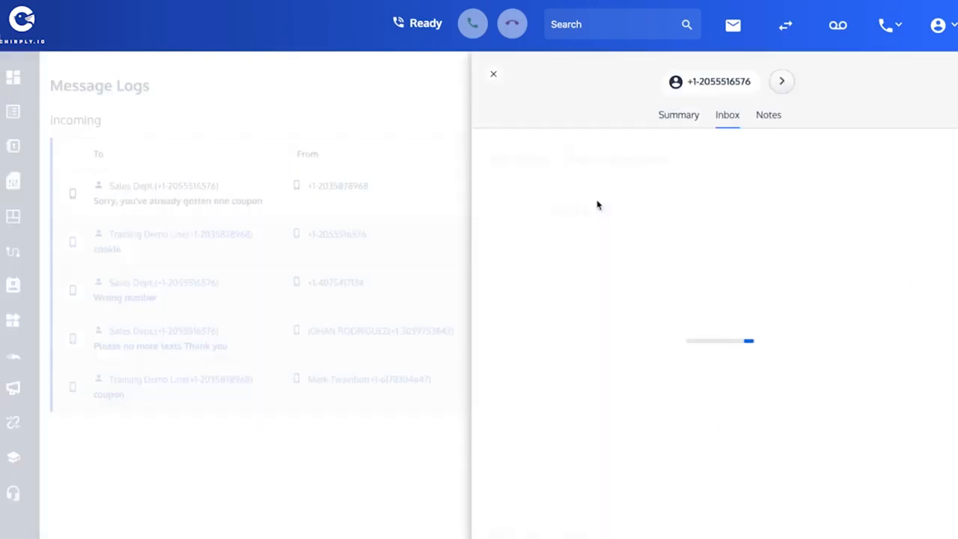